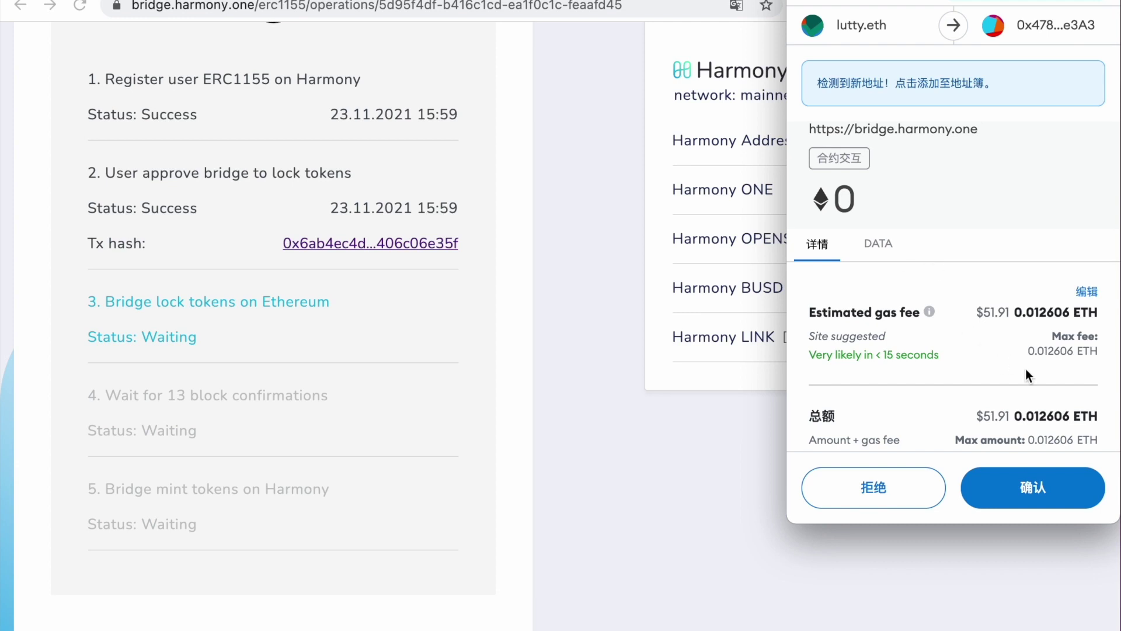
- Approve the wallet transaction that locks the ERC1155 token on Ethereum and review the bridge operation's details
left_click(1040, 496)
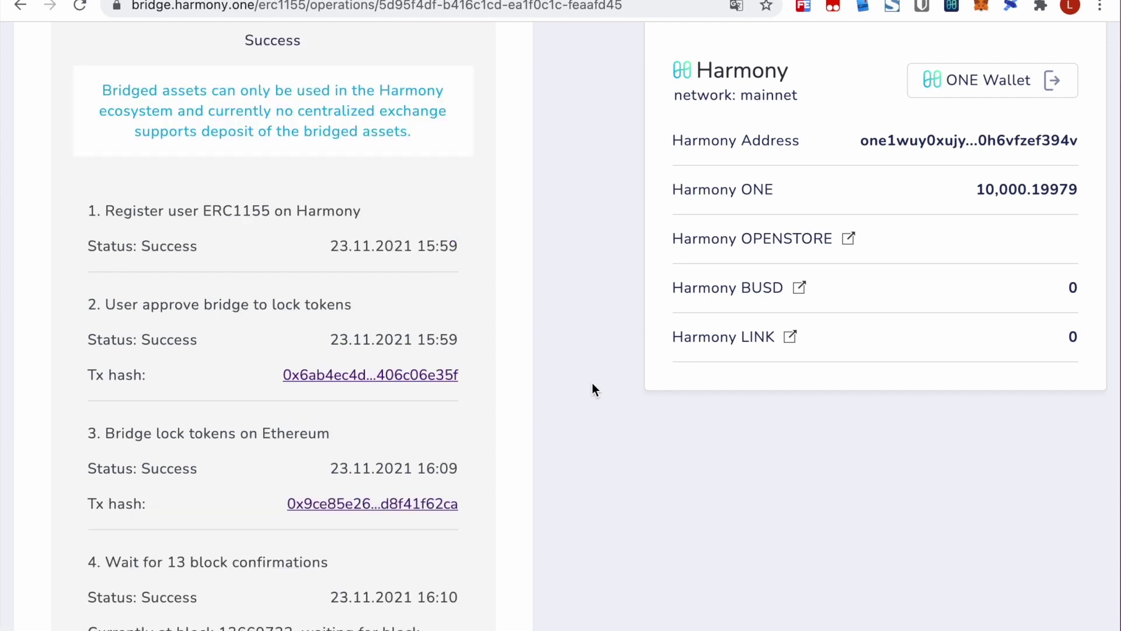
scroll(592, 384, "up", 10)
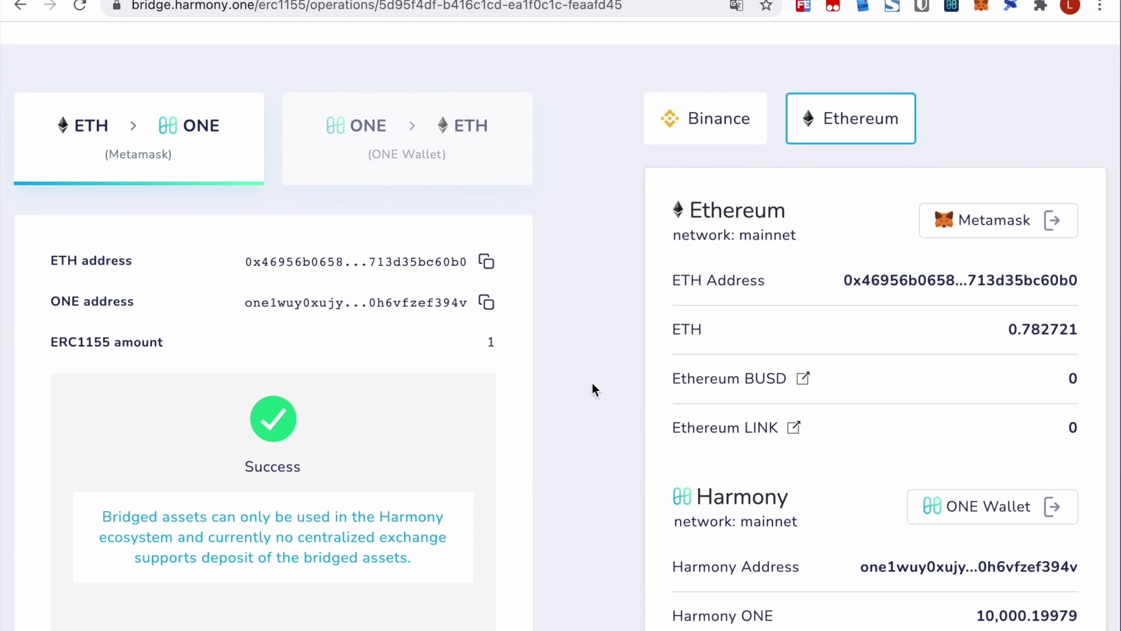
scroll(592, 383, "up", 3)
scroll(592, 384, "down", 10)
scroll(592, 384, "up", 10)
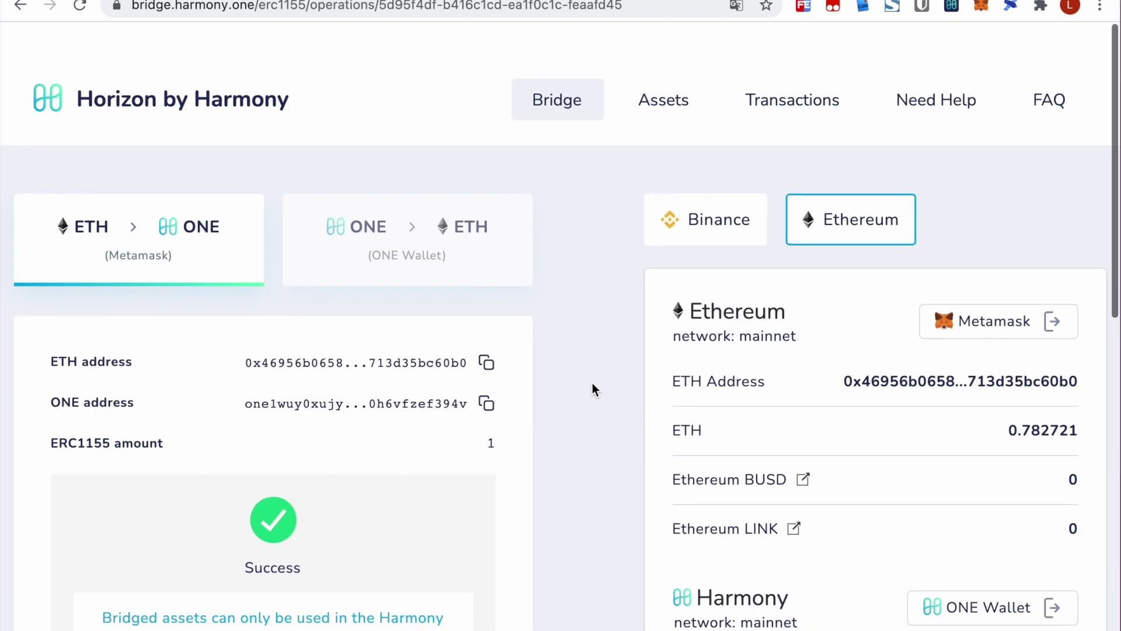
scroll(583, 399, "down", 3)
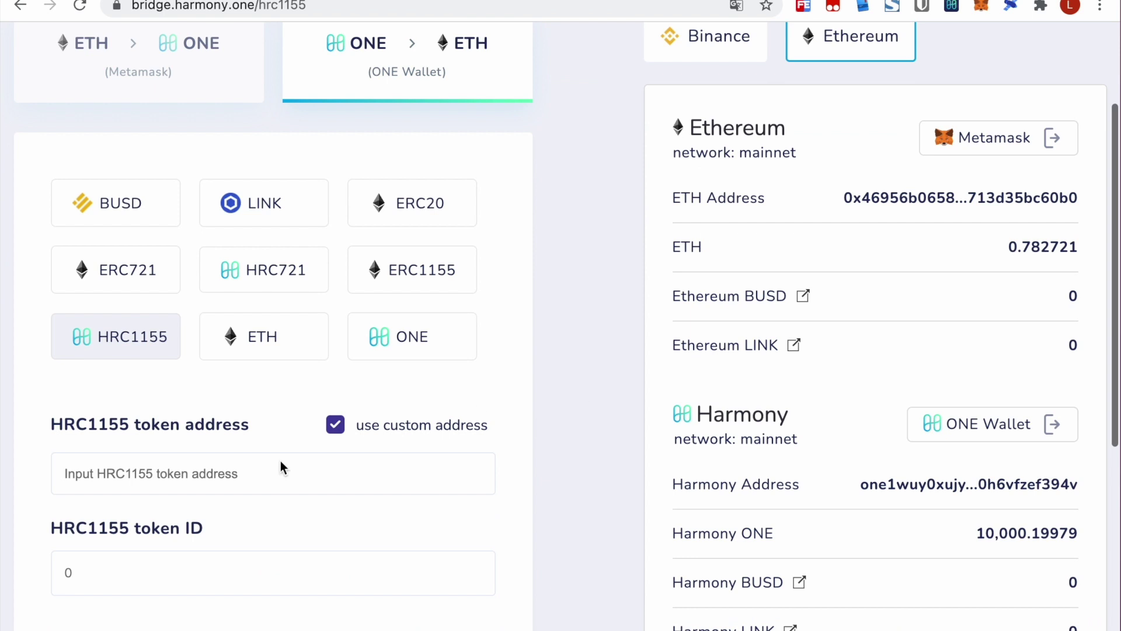
left_click(300, 466)
key("ctrl+v")
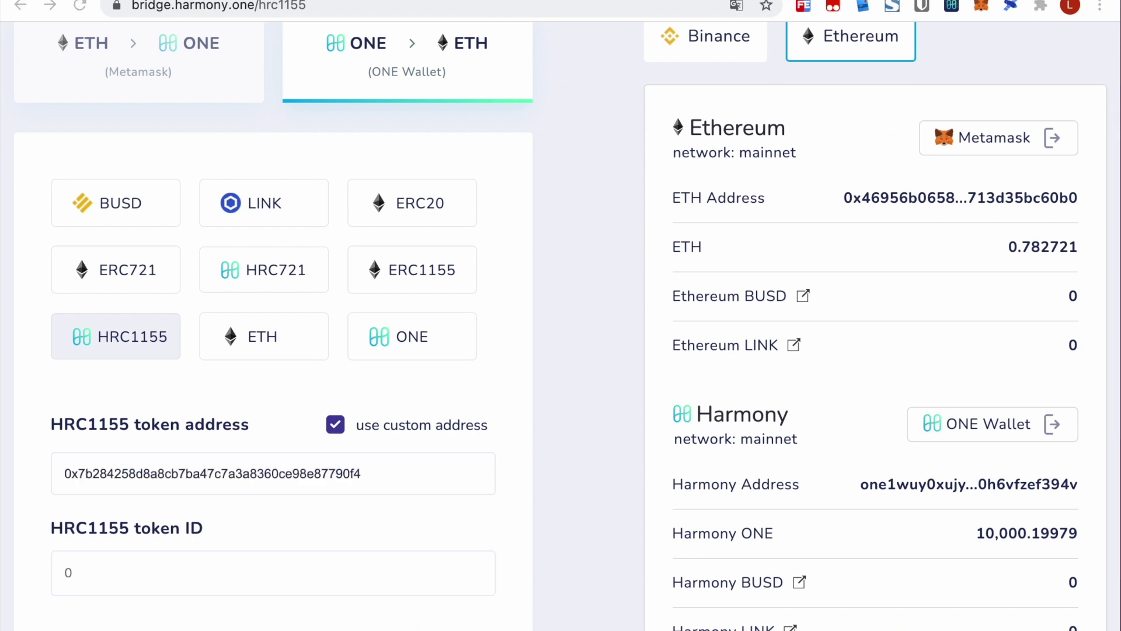
double_click(288, 571)
key("ctrl+v")
scroll(496, 585, "down", 6)
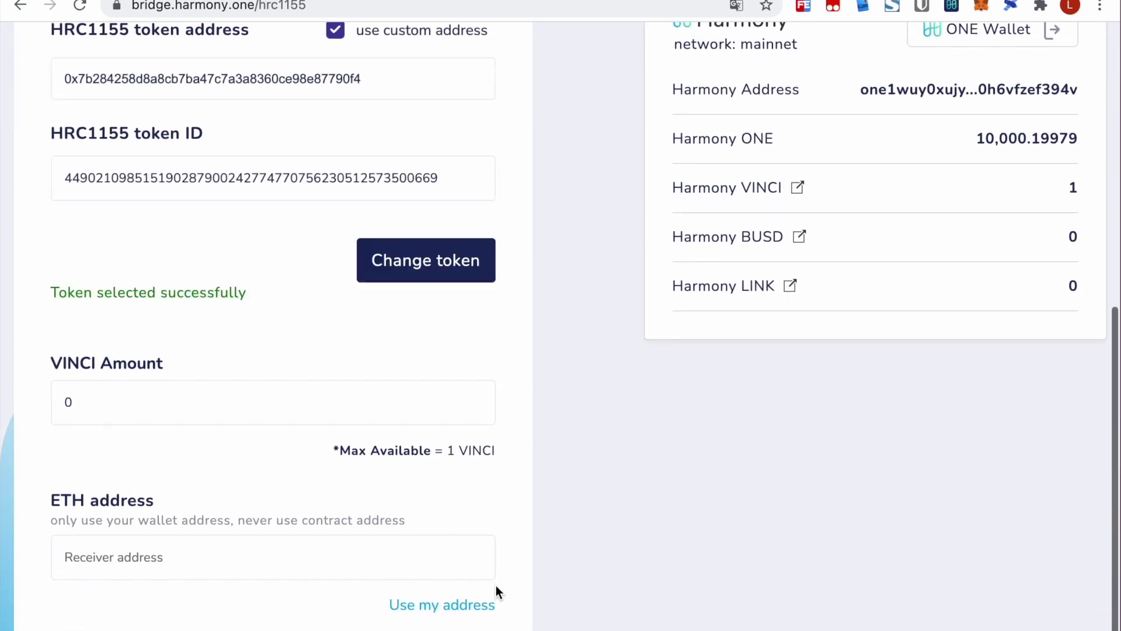
- Set the VINCI amount to 1, use the own wallet as ETH receiver, and continue by accepting the bridging notice
left_click_drag(135, 401, 39, 409)
type("1")
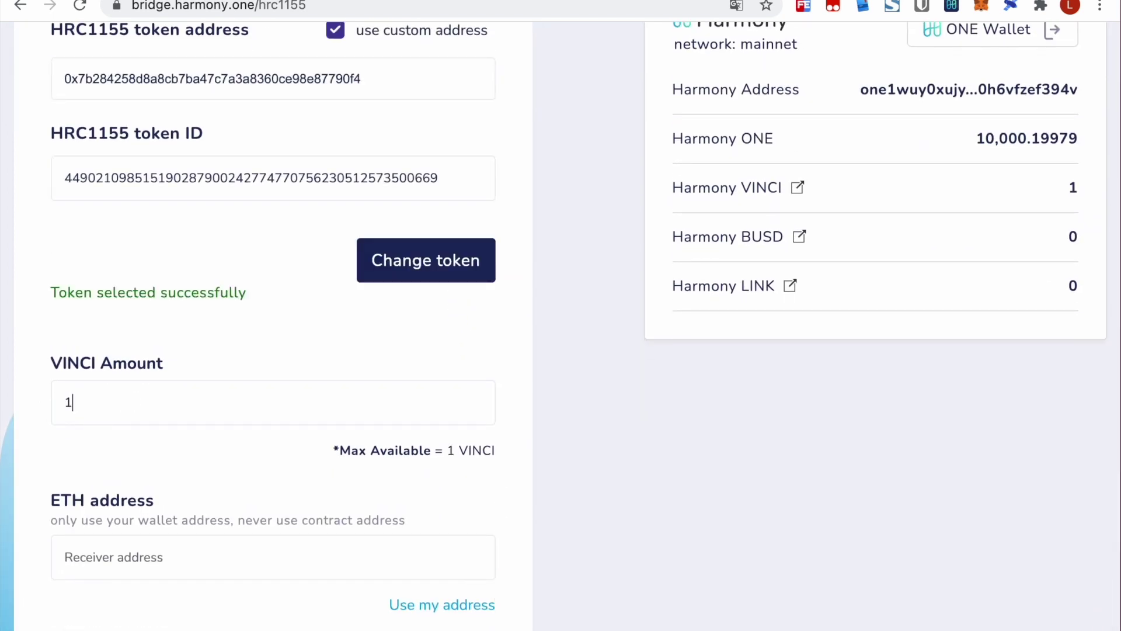
left_click(467, 607)
scroll(467, 607, "down", 1)
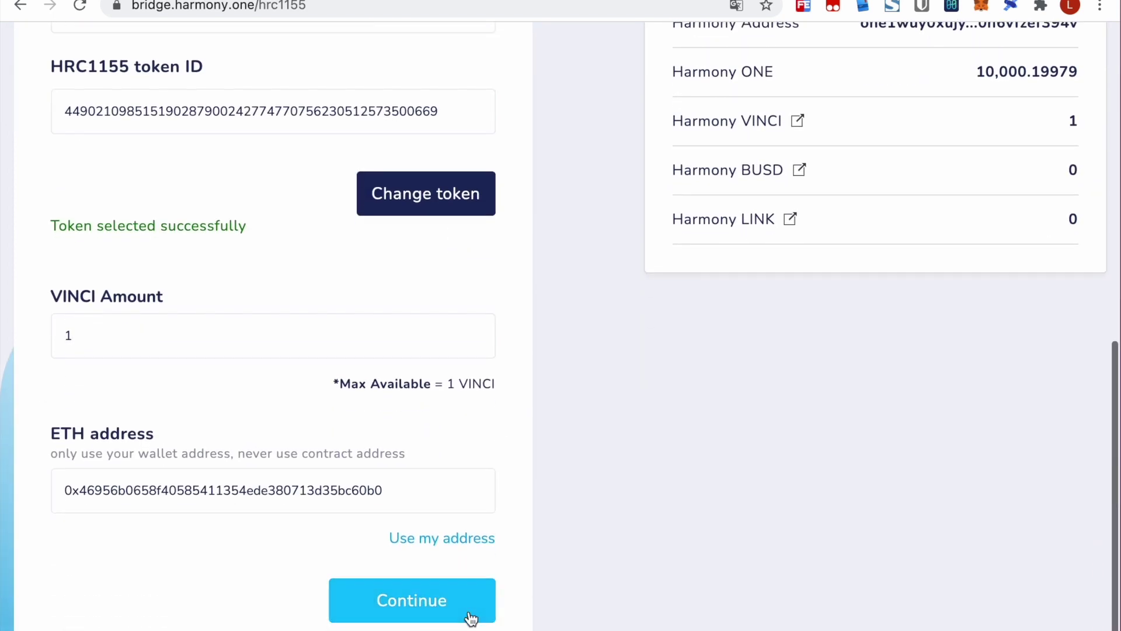
left_click(423, 607)
left_click(718, 529)
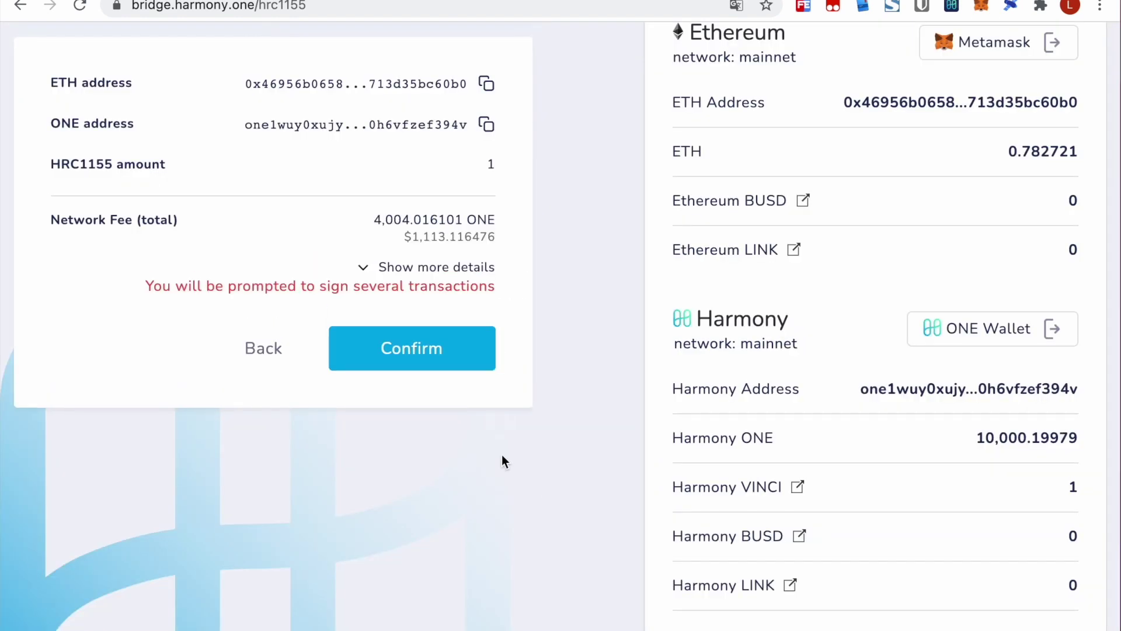
- Confirm the HRC1155 transfer from Harmony to Ethereum and follow its bridge stages through to minting
scroll(503, 456, "up", 1)
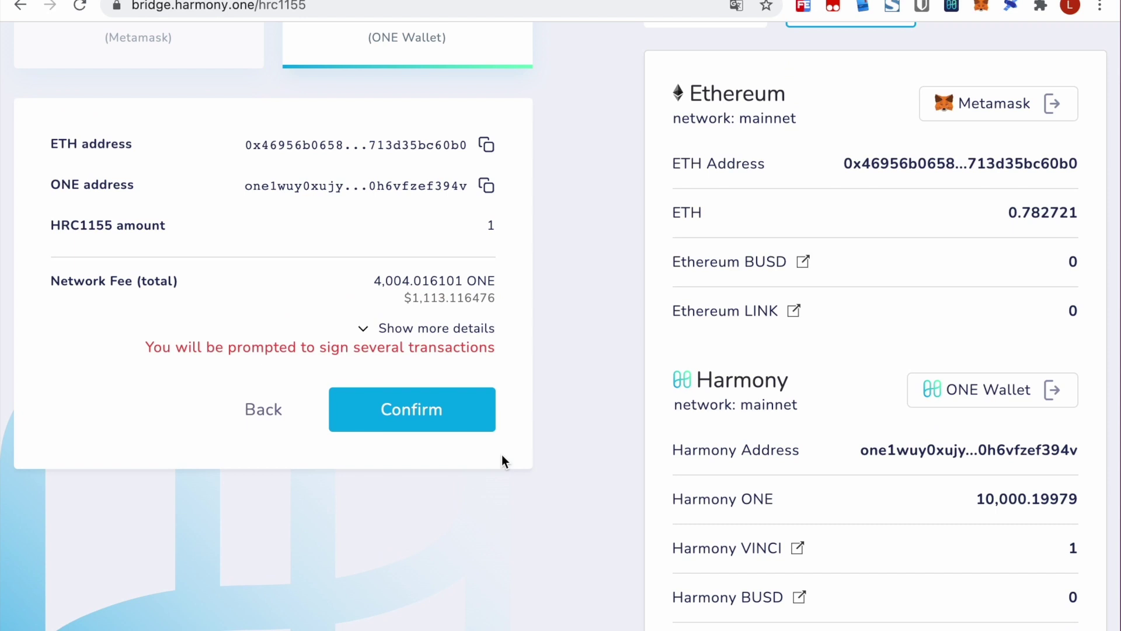
left_click(443, 421)
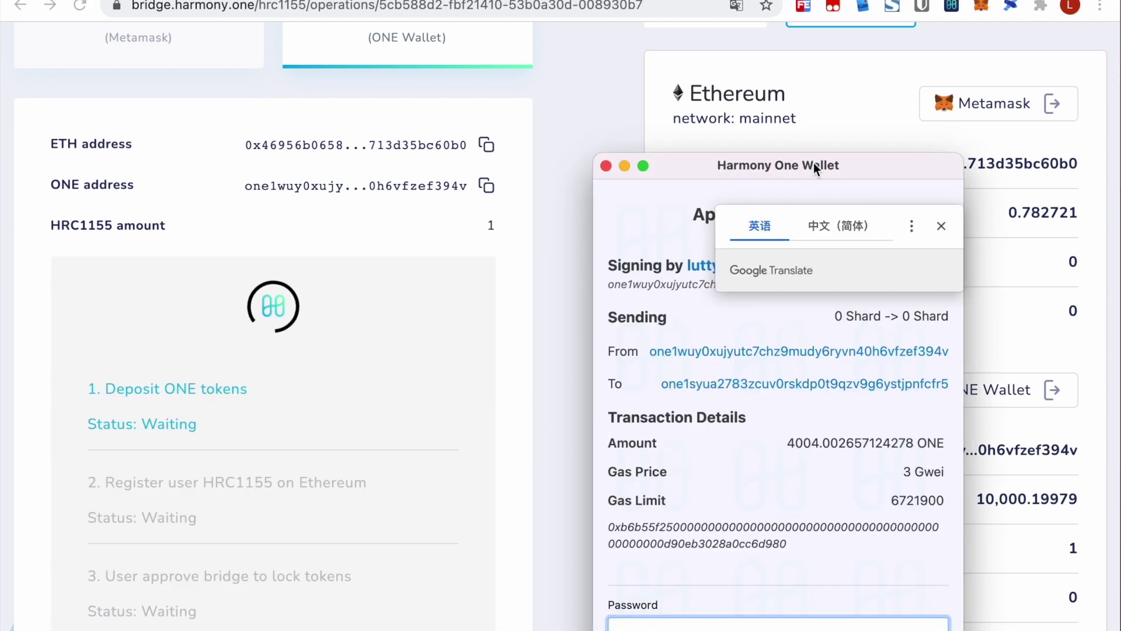
left_click(812, 165)
left_click_drag(813, 164, 911, 9)
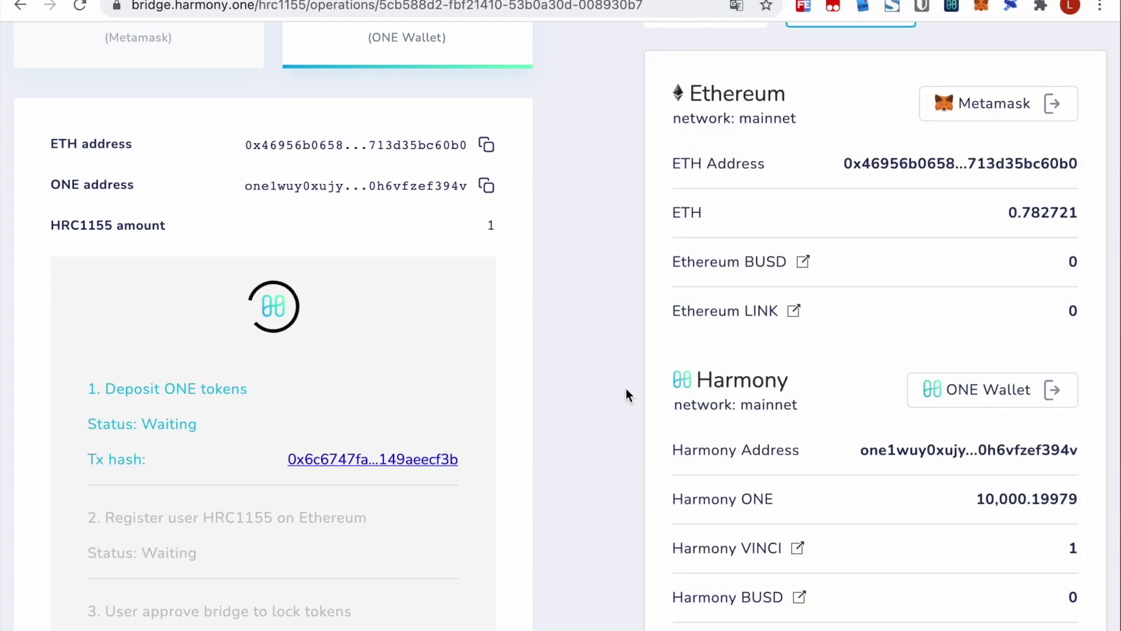
scroll(626, 389, "down", 5)
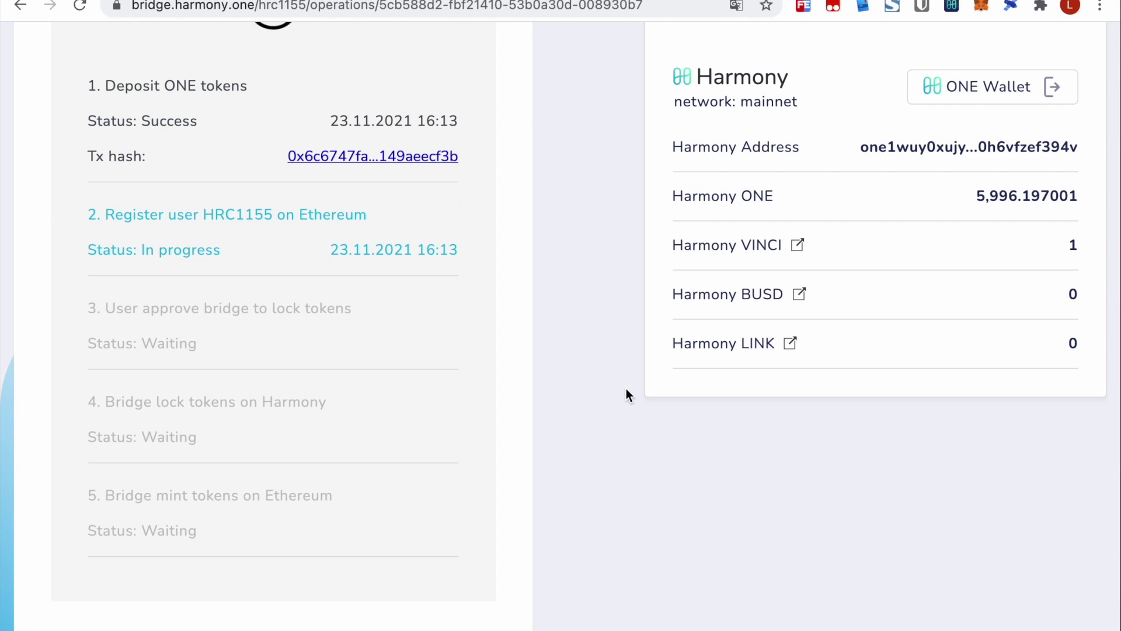
scroll(626, 394, "down", 1)
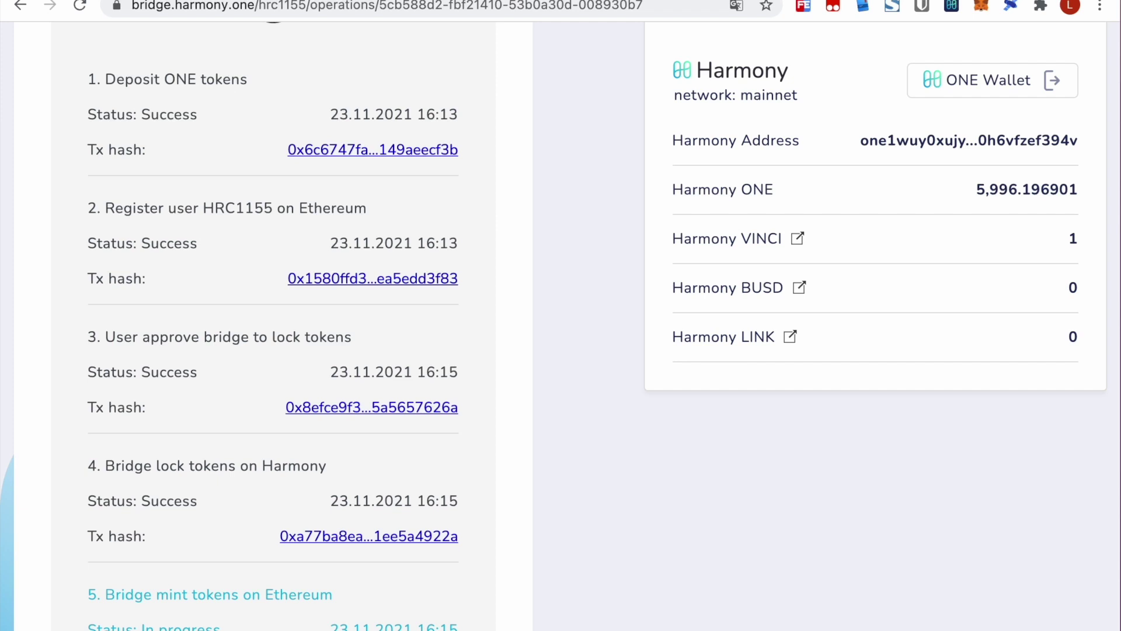
scroll(560, 327, "down", 2)
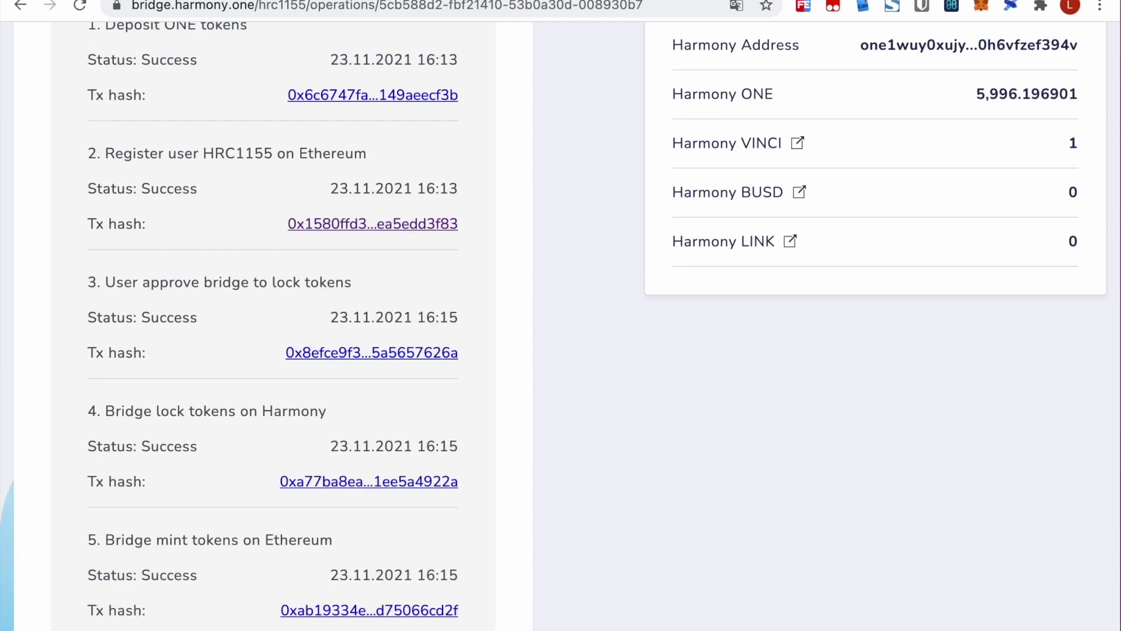
scroll(630, 533, "up", 10)
scroll(629, 529, "down", 1)
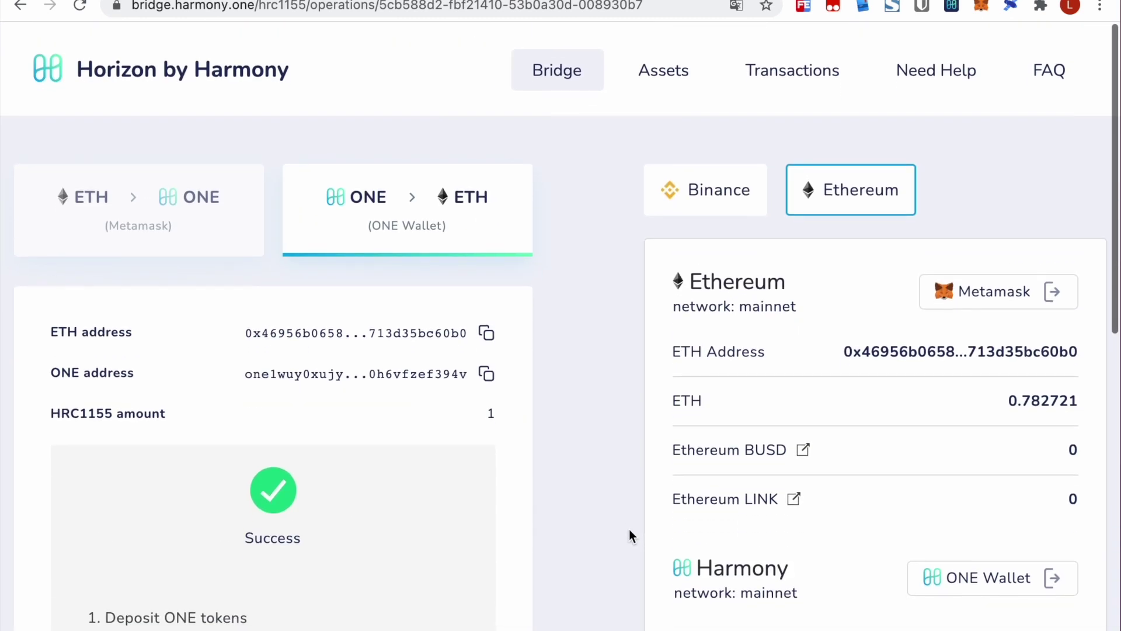
- Select the HRC721 token at custom address 0xcdffd2d1ce72aa4140eb3345941ce8d26e38c464 for bridging from ONE to ETH
left_click(786, 187)
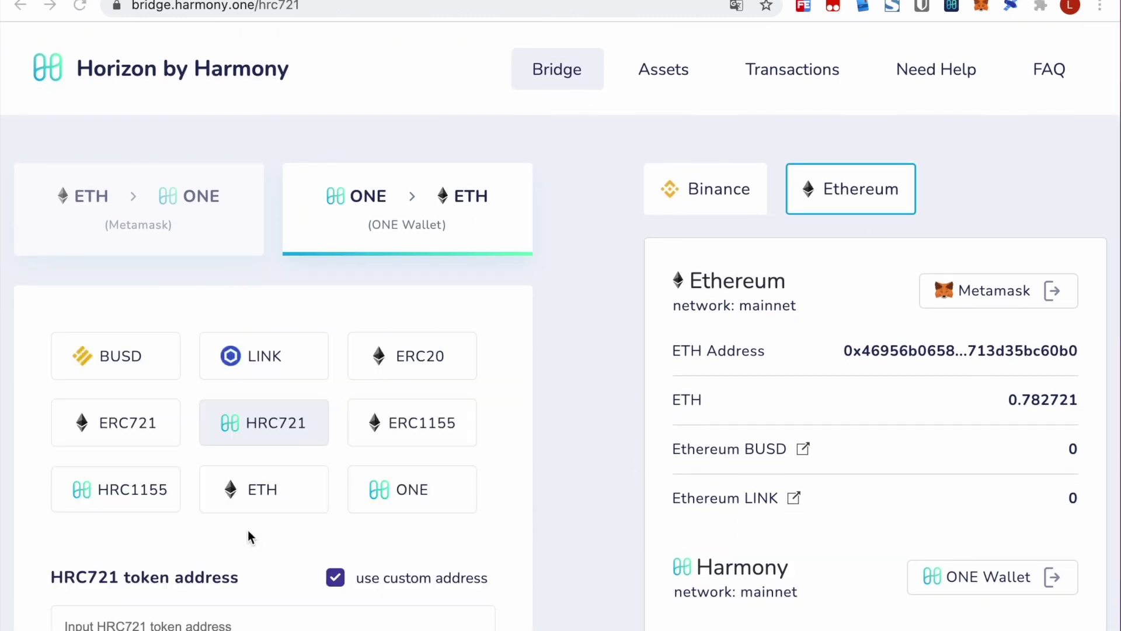
scroll(226, 542, "down", 3)
left_click(243, 435)
key("ctrl+v")
left_click(462, 496)
scroll(463, 494, "down", 2)
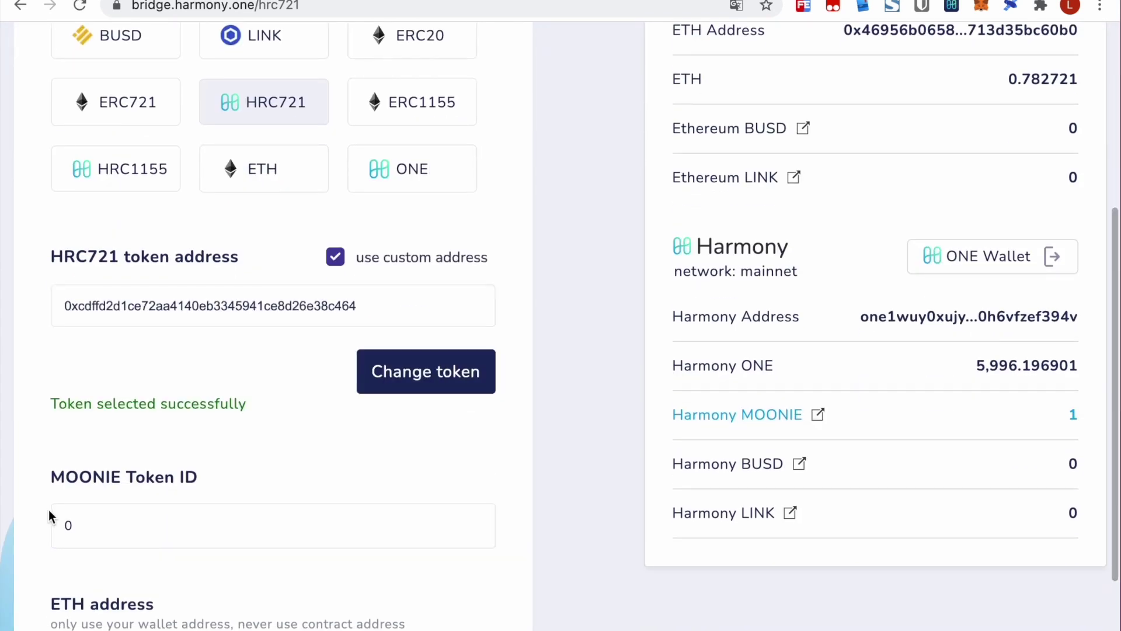
- Set the MOONIE token ID to 1446, use the own wallet as ETH receiver, and accept the bridging notice
left_click(126, 519)
type("1446")
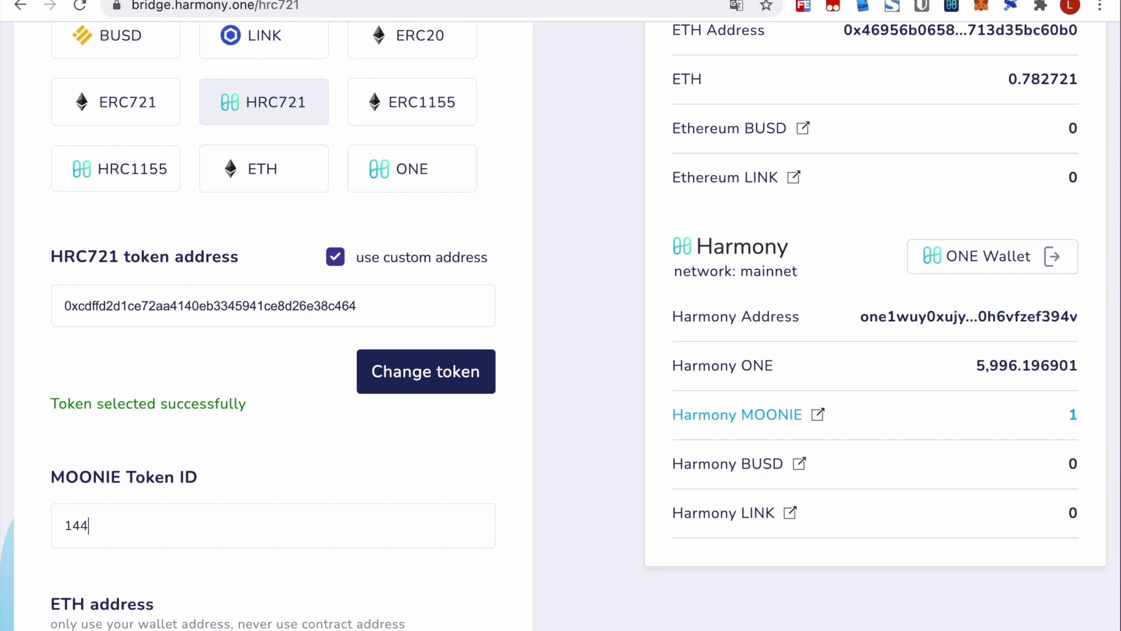
scroll(229, 575, "down", 3)
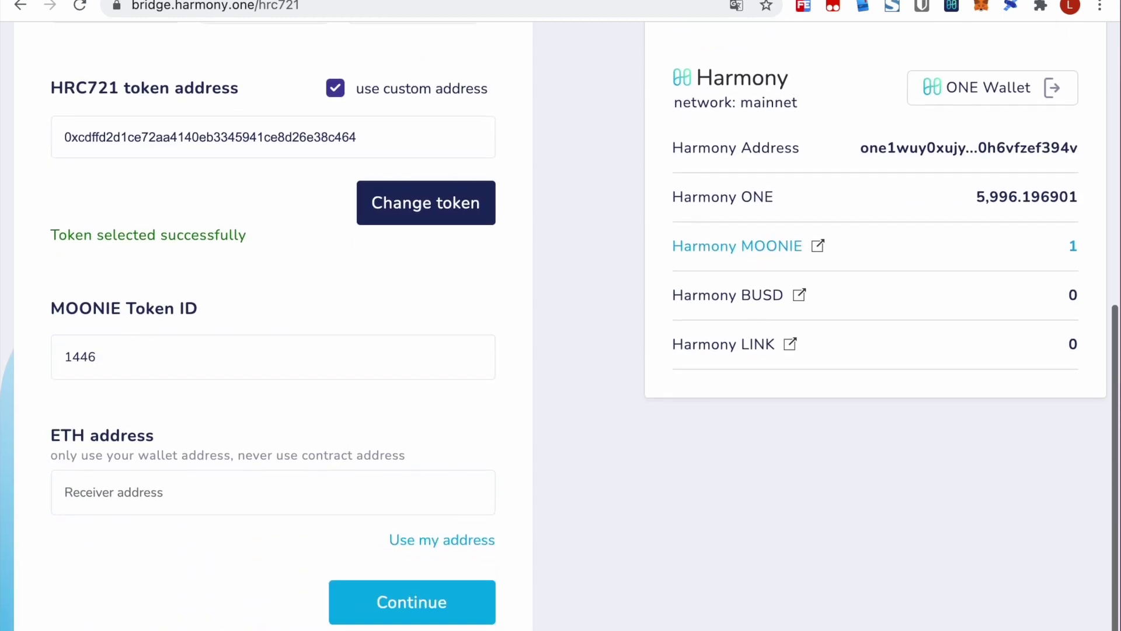
left_click(431, 543)
left_click(391, 603)
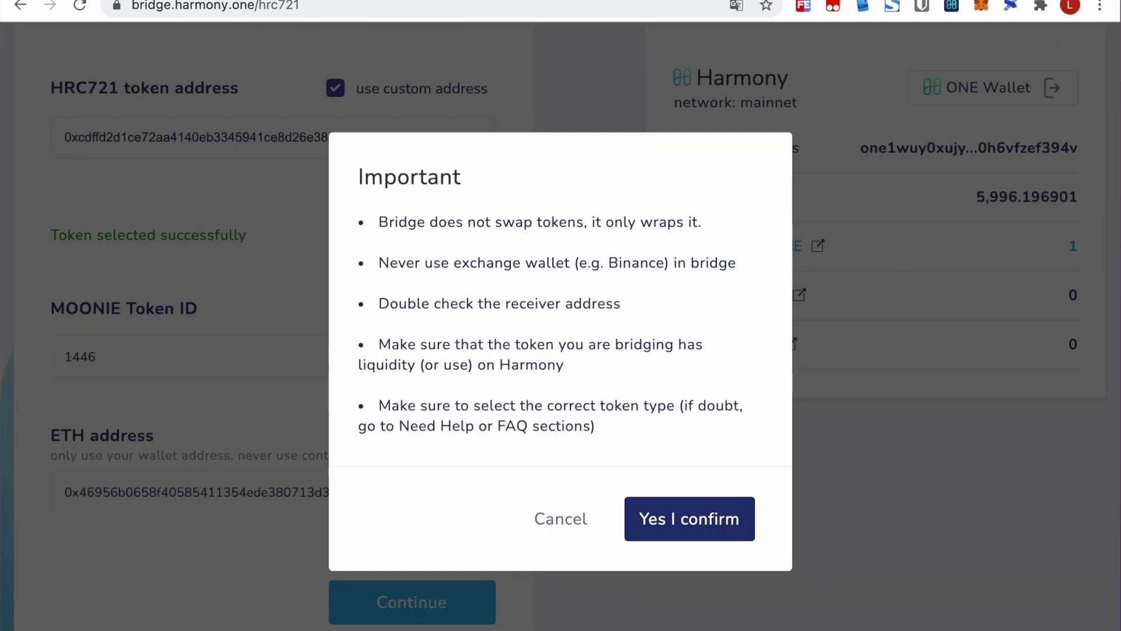
left_click(681, 519)
- Confirm the MOONIE HRC721 transfer to Ethereum and check its bridge stages
scroll(547, 347, "up", 1)
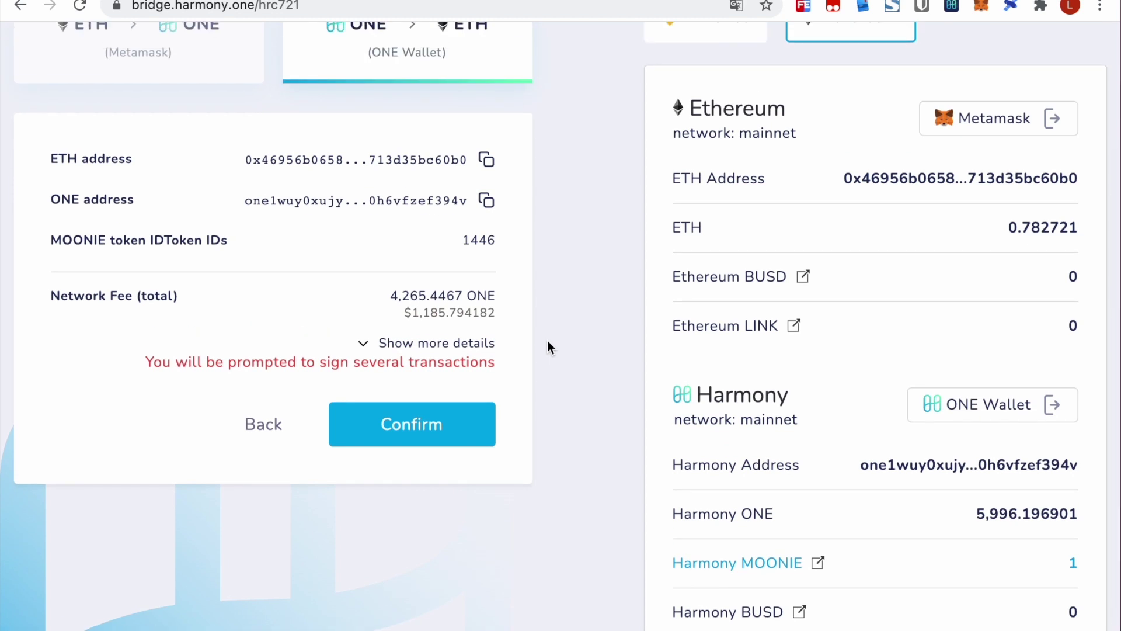
left_click(443, 425)
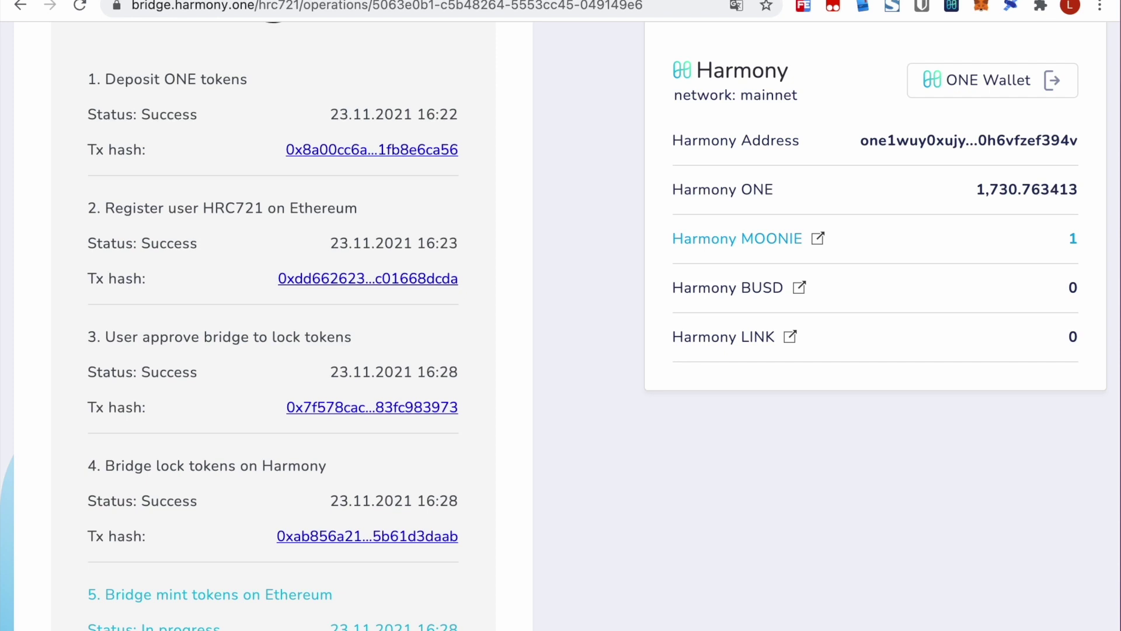
scroll(538, 551, "down", 2)
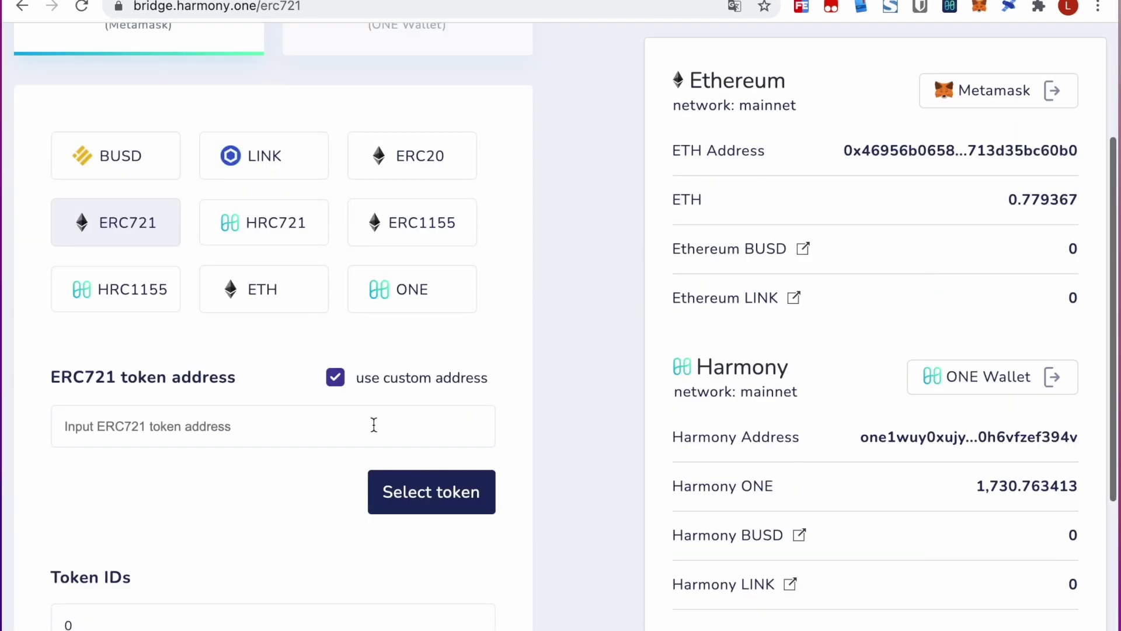
- Select the ERC721 token at custom address 0x7645eec8bb51862a5aa855c40971b2877dae81af for bridging from ETH to ONE
left_click(373, 423)
key("ctrl+v")
left_click(467, 505)
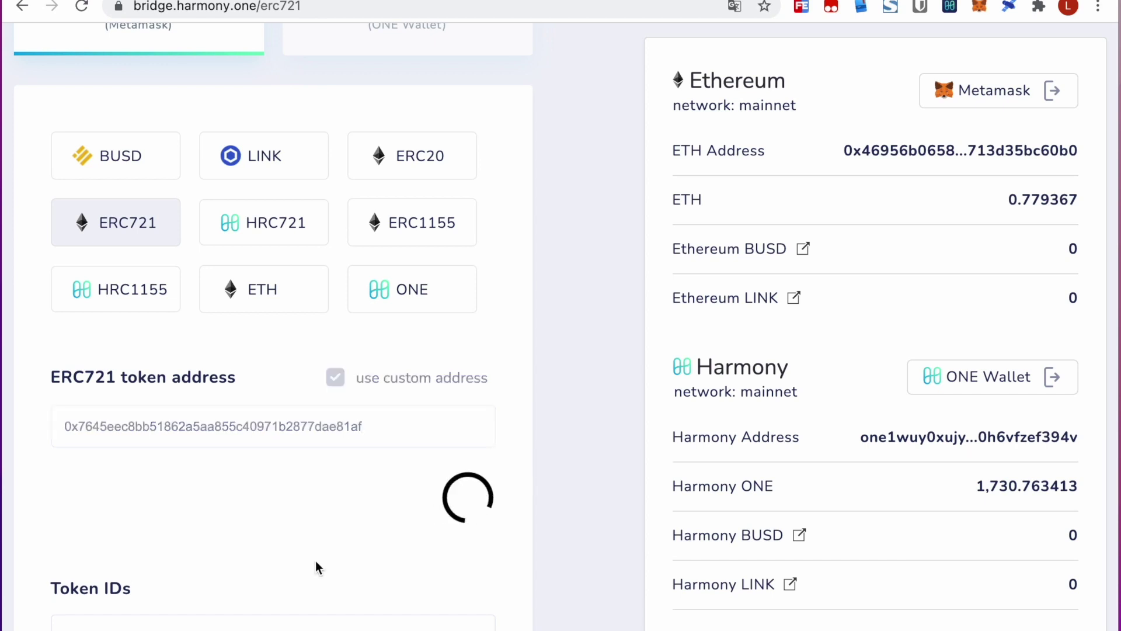
- Set the GIFT token ID to 7157 and check the ONE receiver address
scroll(316, 560, "down", 3)
left_click_drag(77, 446, 48, 435)
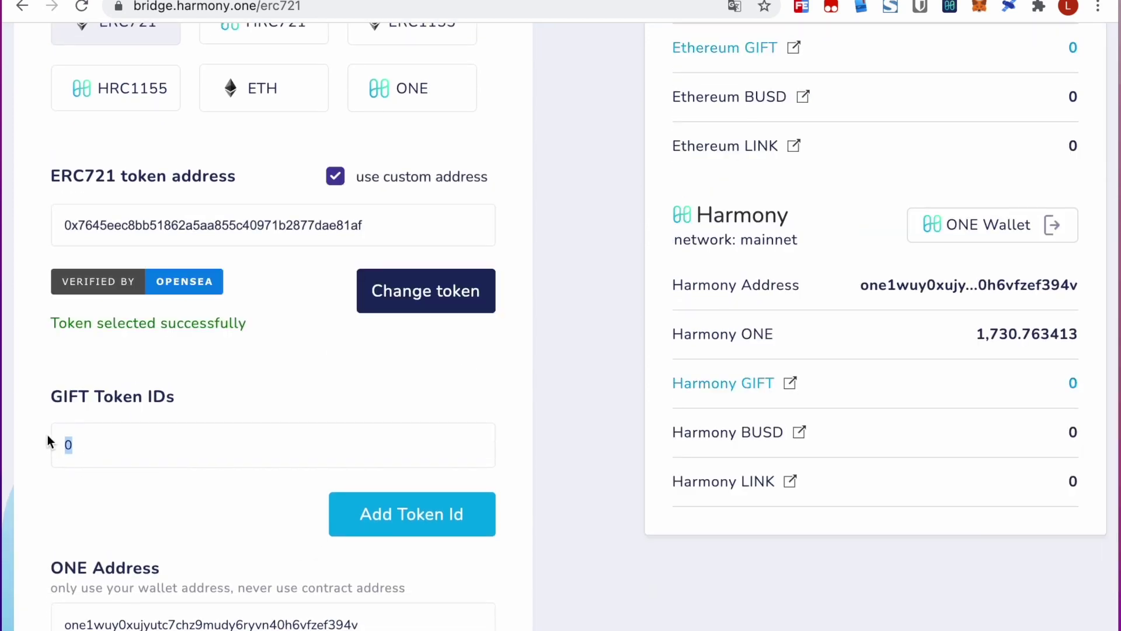
type("7157")
scroll(69, 524, "down", 3)
scroll(68, 525, "up", 3)
scroll(69, 528, "down", 3)
scroll(71, 531, "up", 1)
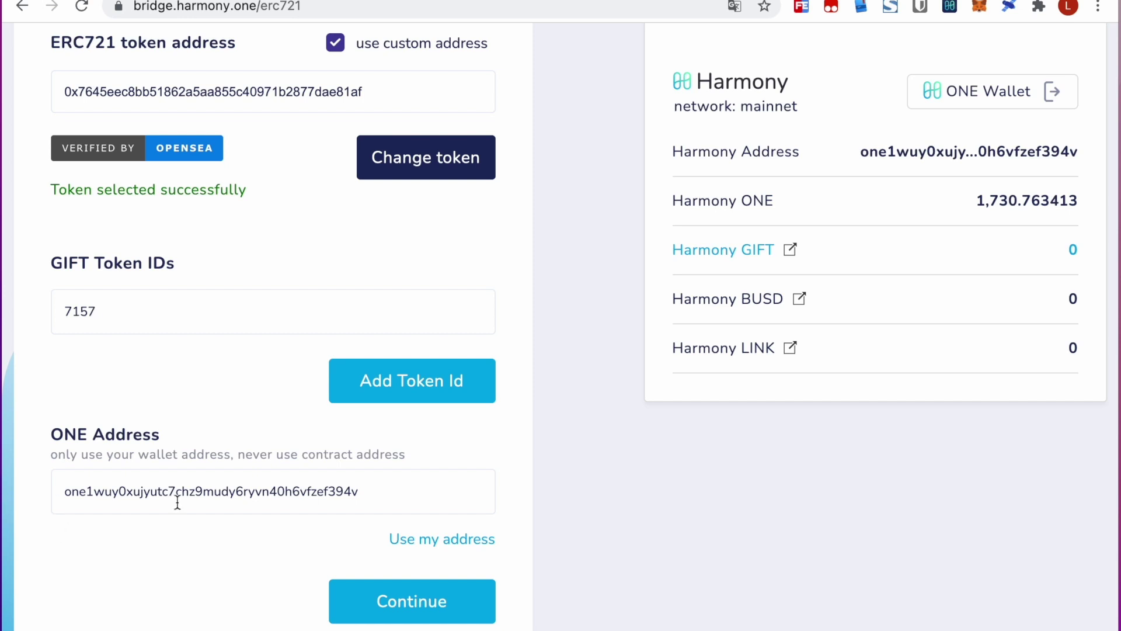
- Continue with the GIFT token, accept the bridging notice, and confirm the ERC721 transfer to Harmony
left_click(470, 601)
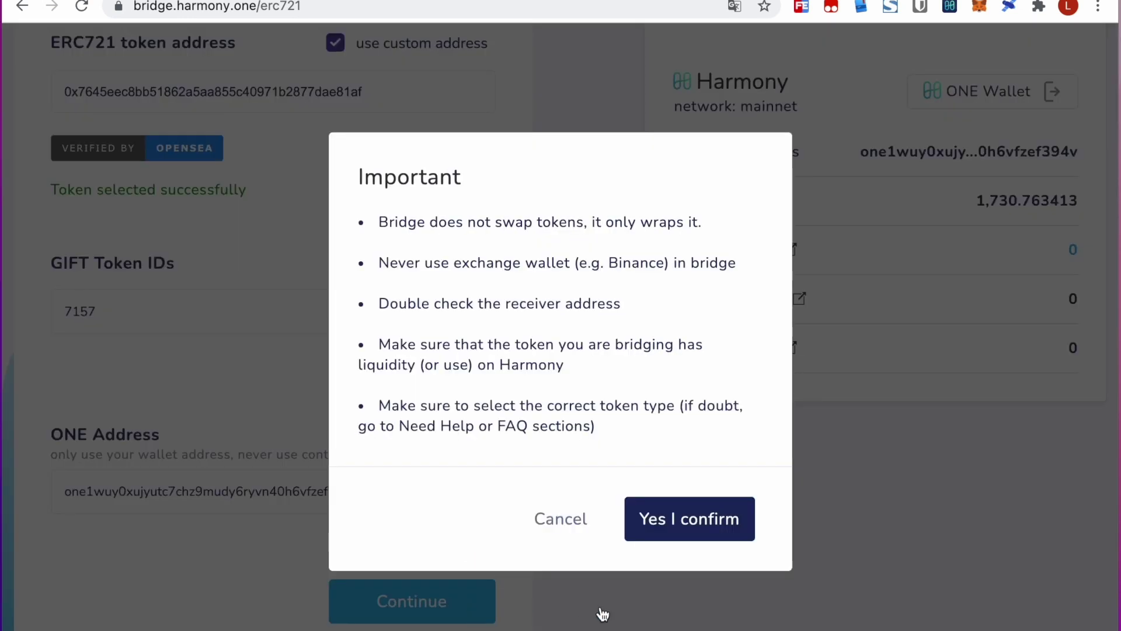
left_click(681, 528)
scroll(488, 471, "up", 2)
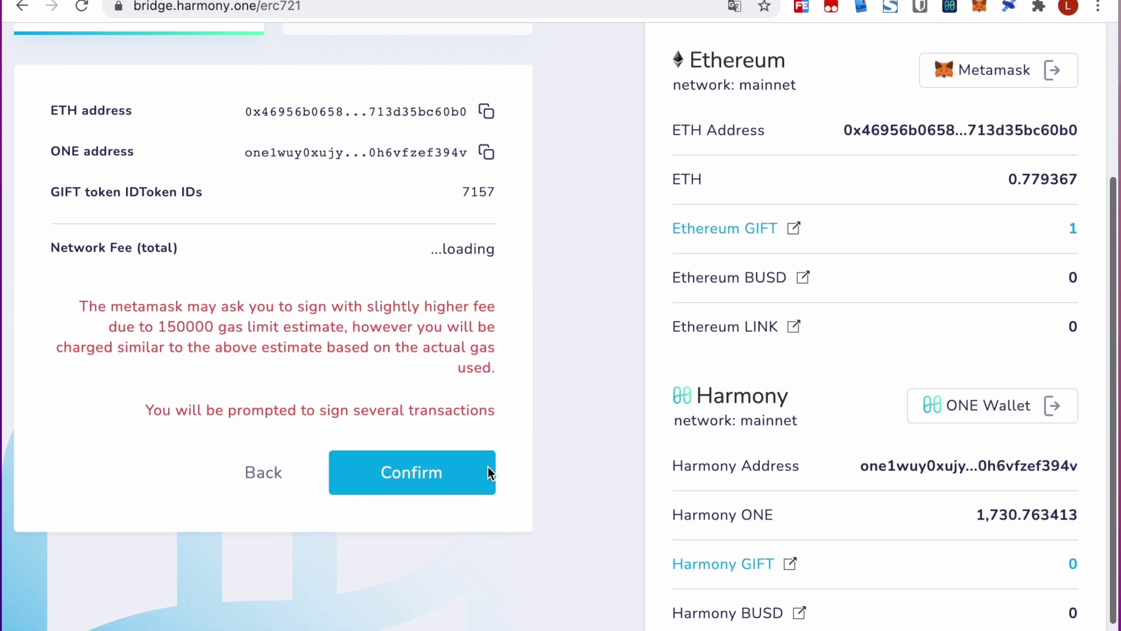
left_click(464, 498)
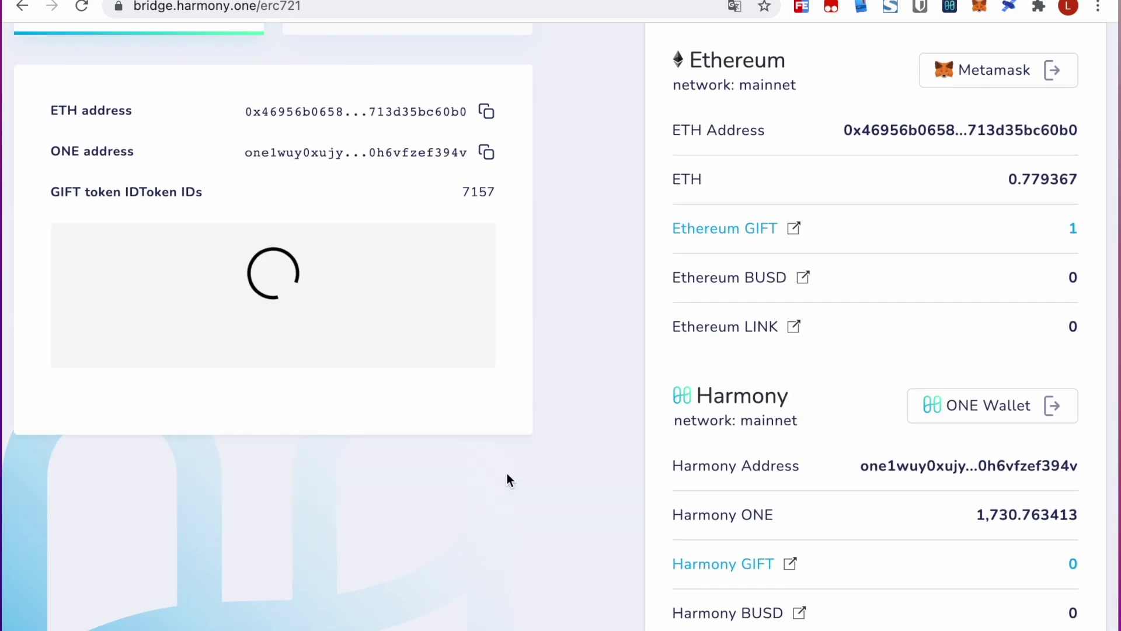
scroll(574, 309, "down", 5)
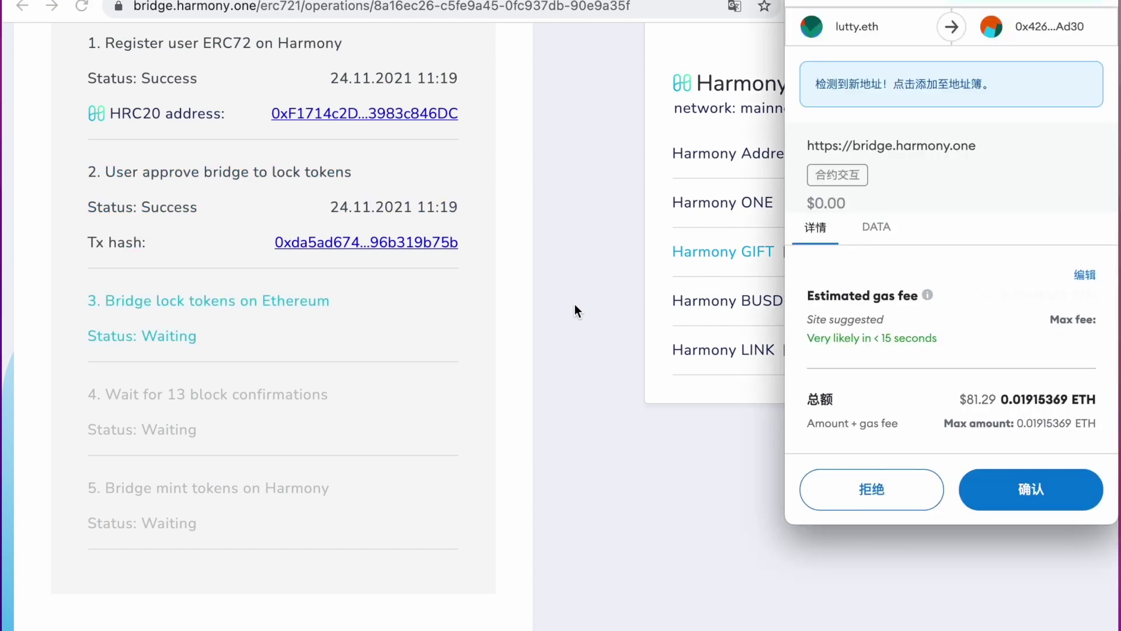
- Approve the wallet transaction that locks the GIFT token on Ethereum and follow the remaining stages through minting on Harmony
left_click(1032, 484)
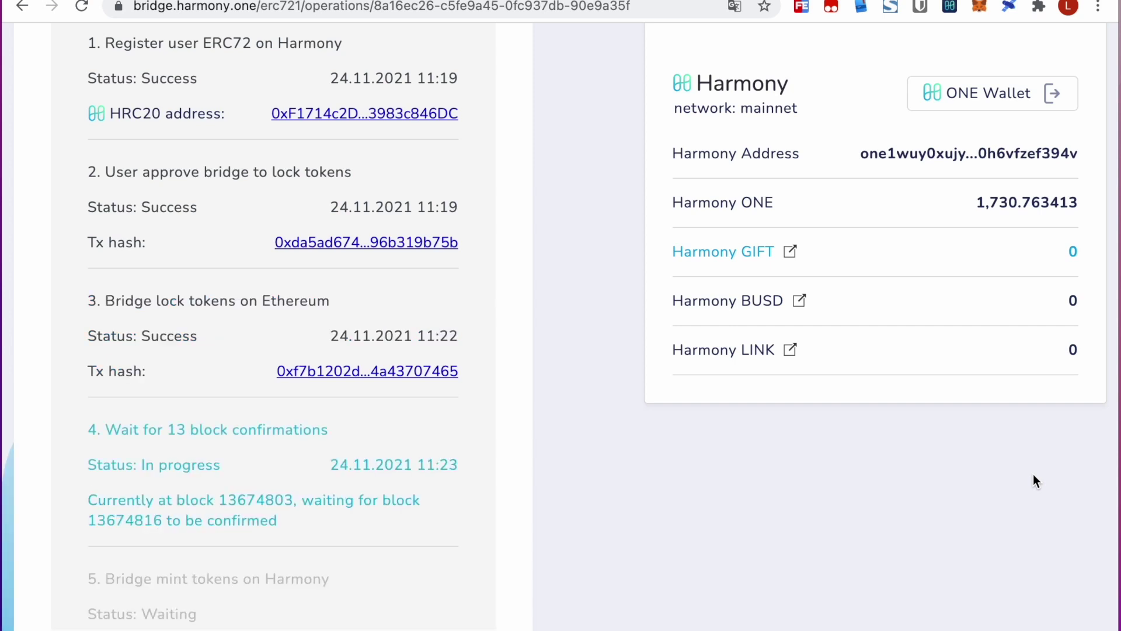
scroll(691, 410, "down", 3)
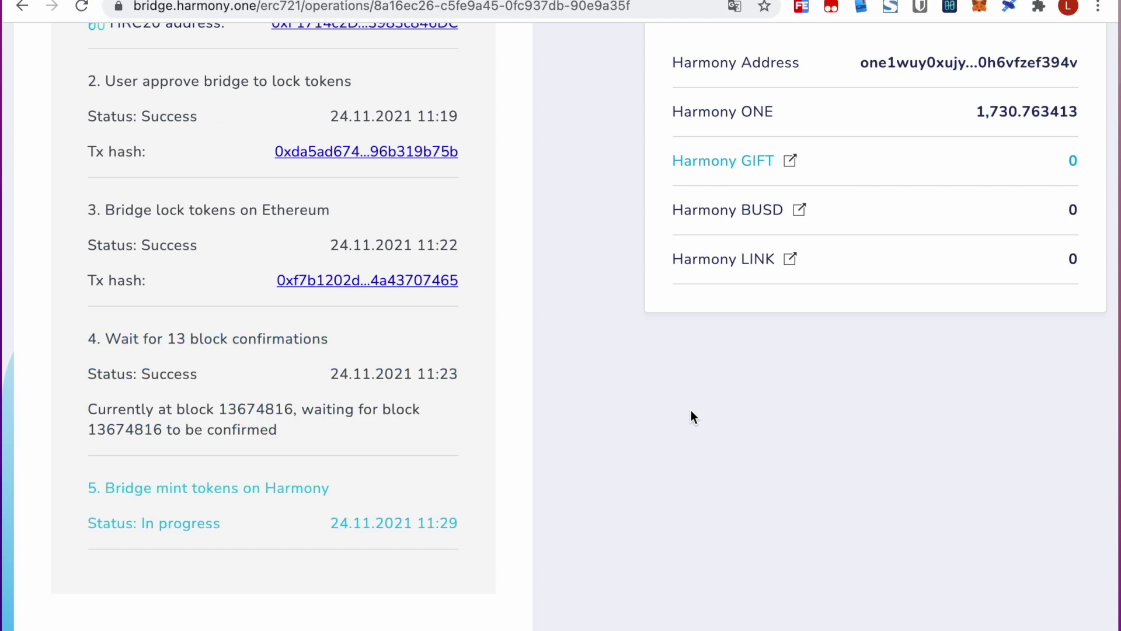
scroll(692, 410, "down", 4)
scroll(691, 410, "up", 15)
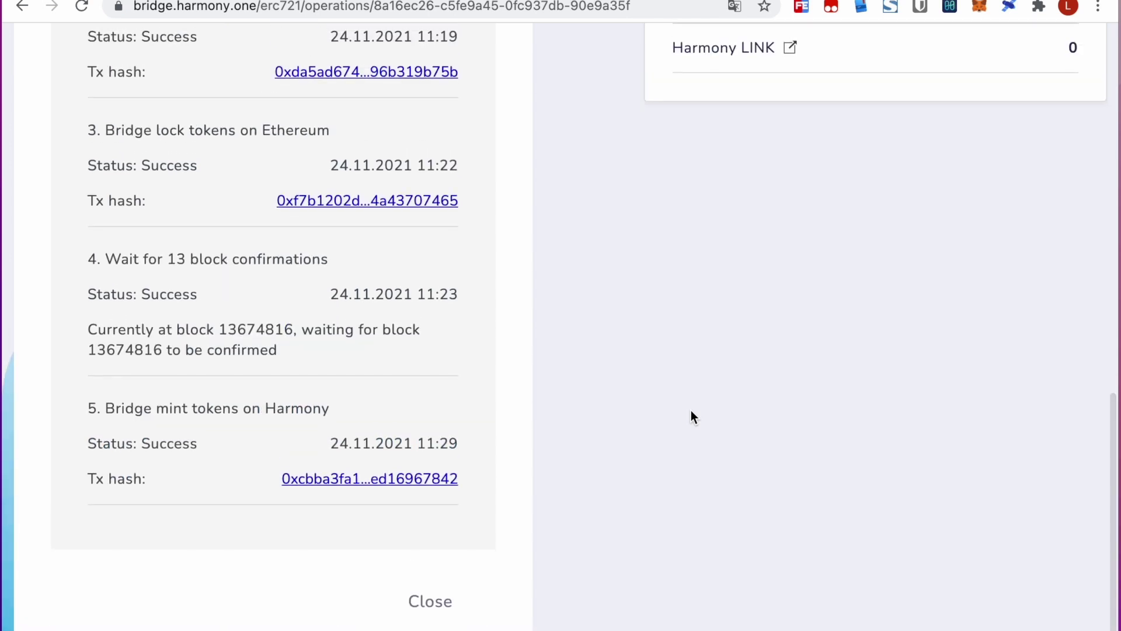